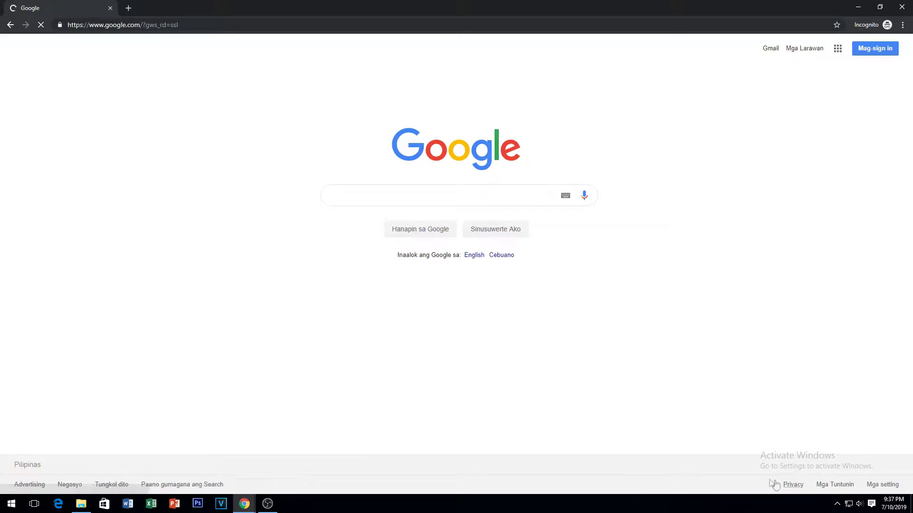
Step: Reach Network Connections through the Network and Sharing Center and show the Ethernet adapter's context menu
right_click(848, 503)
left_click(845, 495)
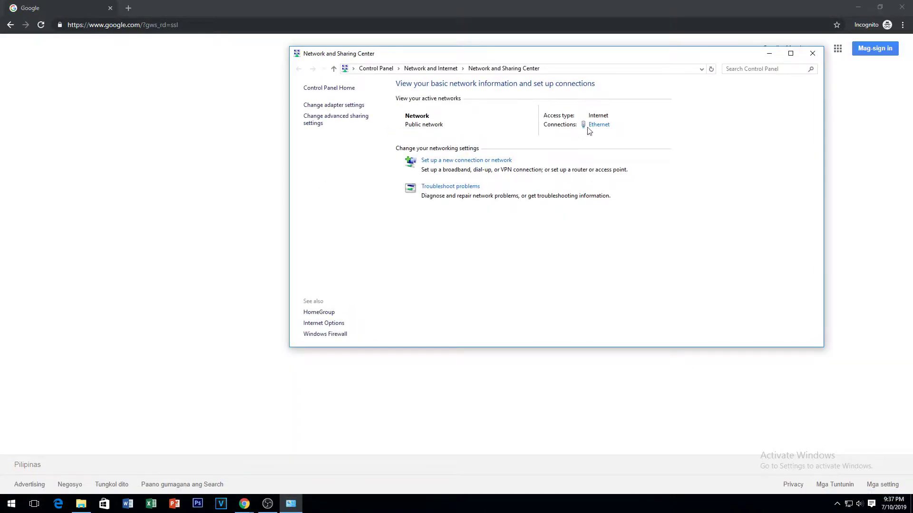
left_click(362, 105)
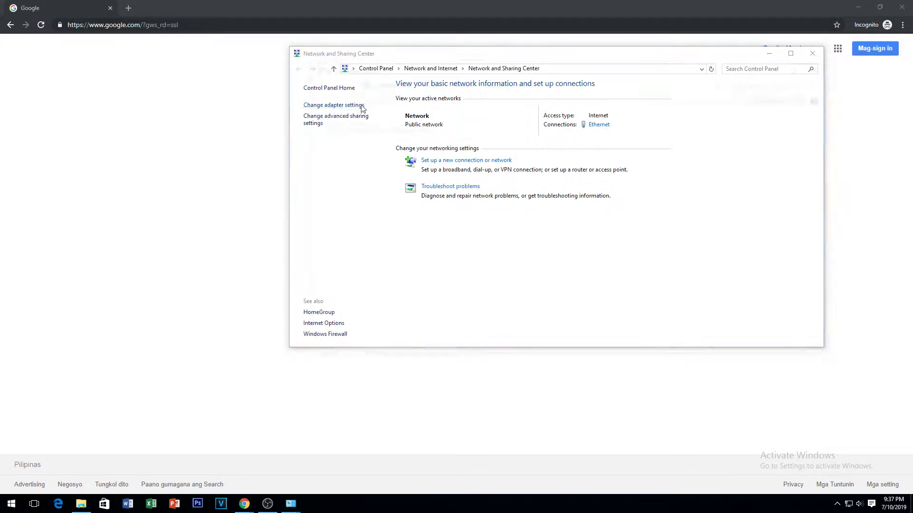
left_click(371, 113)
right_click(371, 114)
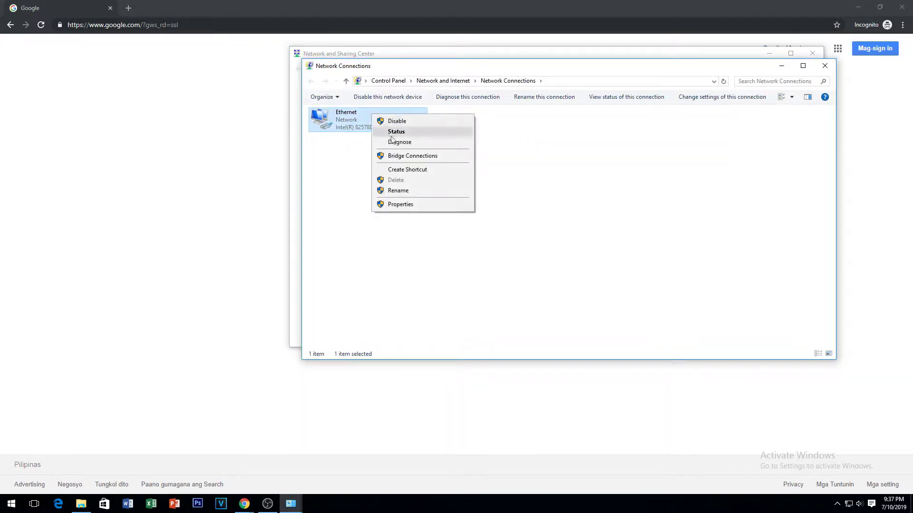
Step: Uncheck Internet Protocol Version 4 (TCP/IPv4) in the Ethernet adapter's properties and confirm with OK
left_click(402, 205)
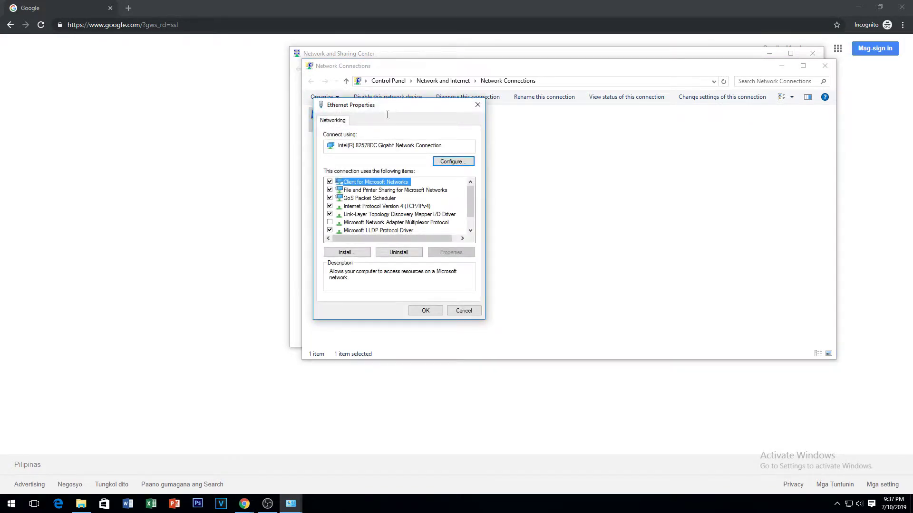
left_click_drag(389, 114, 564, 110)
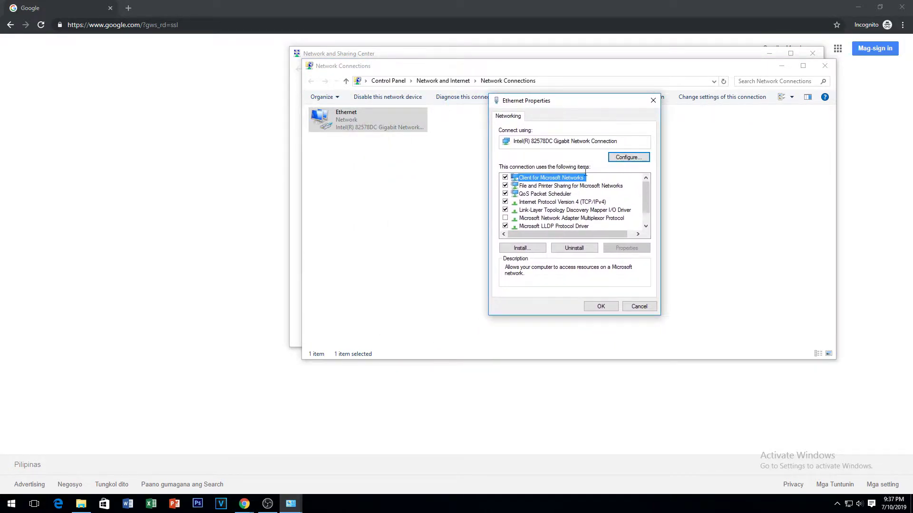
left_click(563, 203)
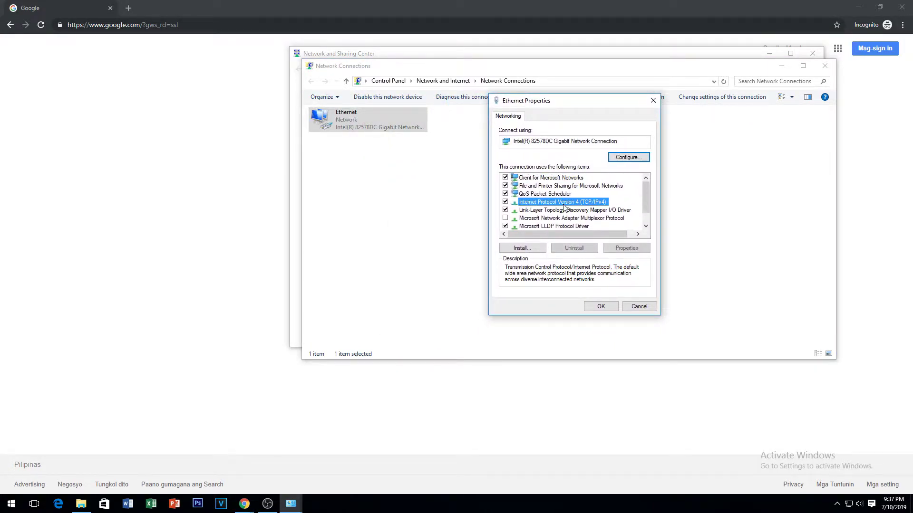
left_click(505, 203)
left_click(601, 307)
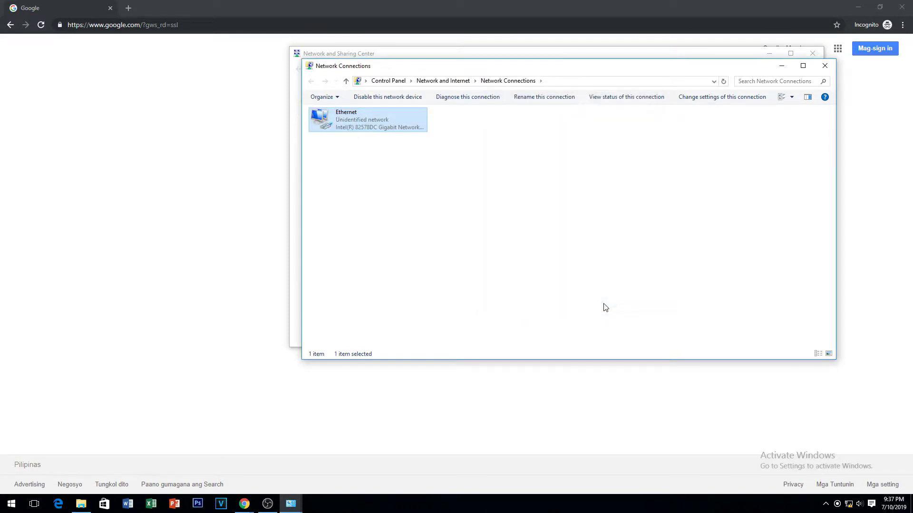
Step: Reopen the Network and Sharing Center from the tray to see the unidentified, no-access connection status
left_click(496, 237)
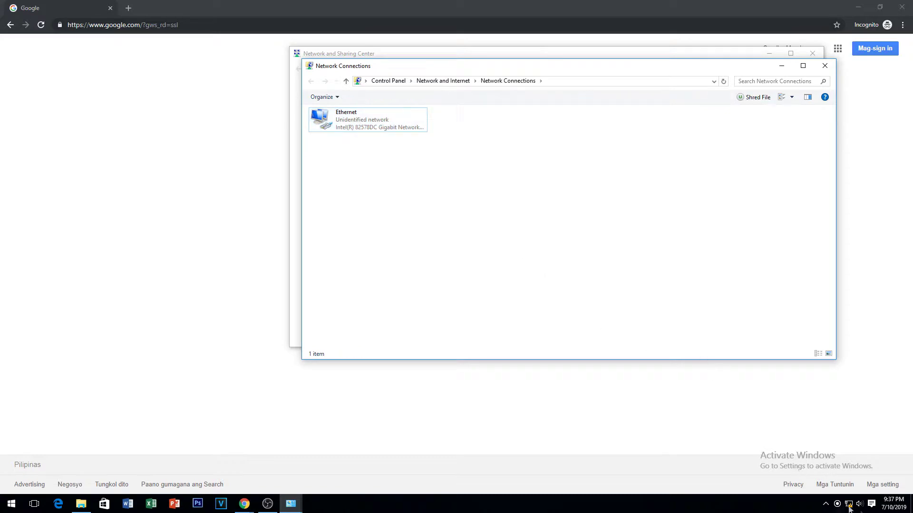
mouse_move(848, 504)
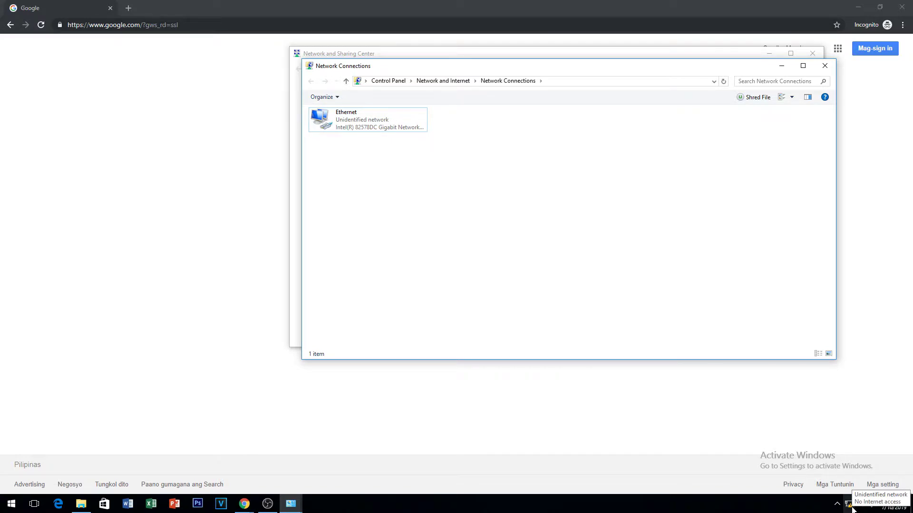
right_click(849, 503)
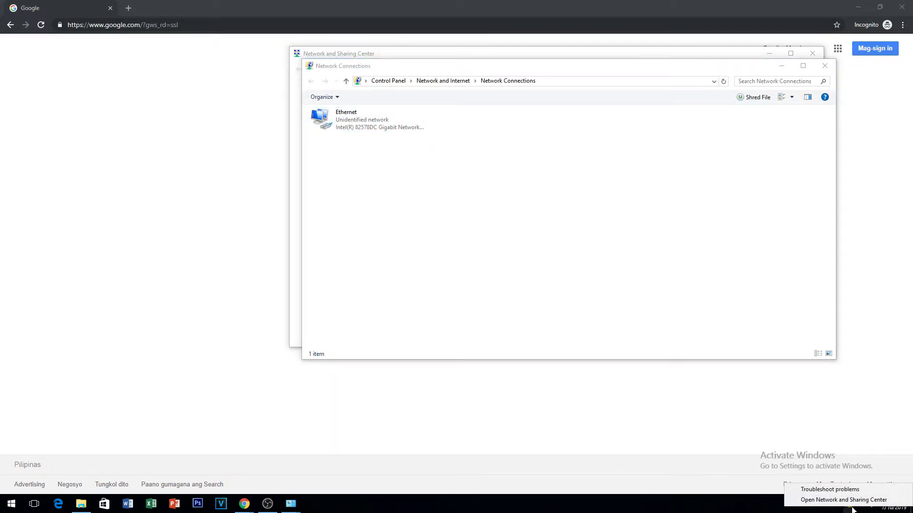
left_click(849, 500)
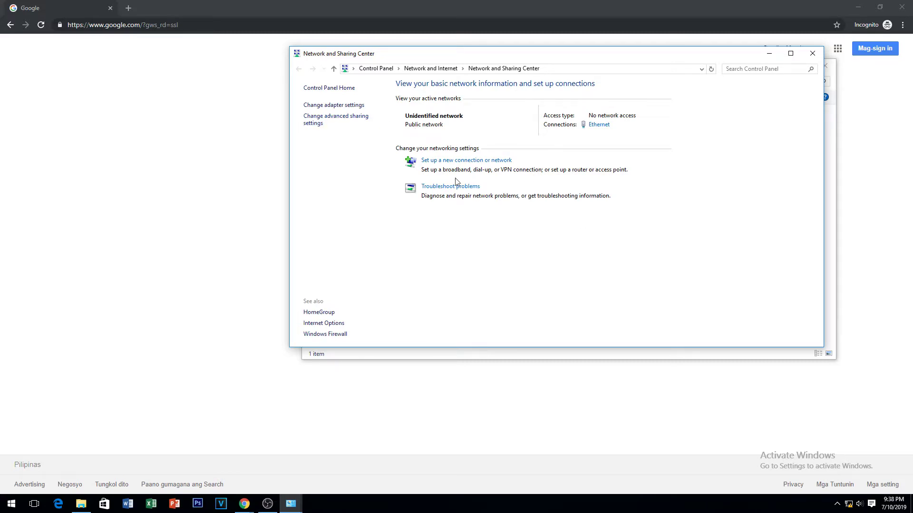
Step: Verify TCP/IPv4 remains unchecked in the Ethernet properties, then close the Network Connections window
left_click(359, 106)
right_click(362, 113)
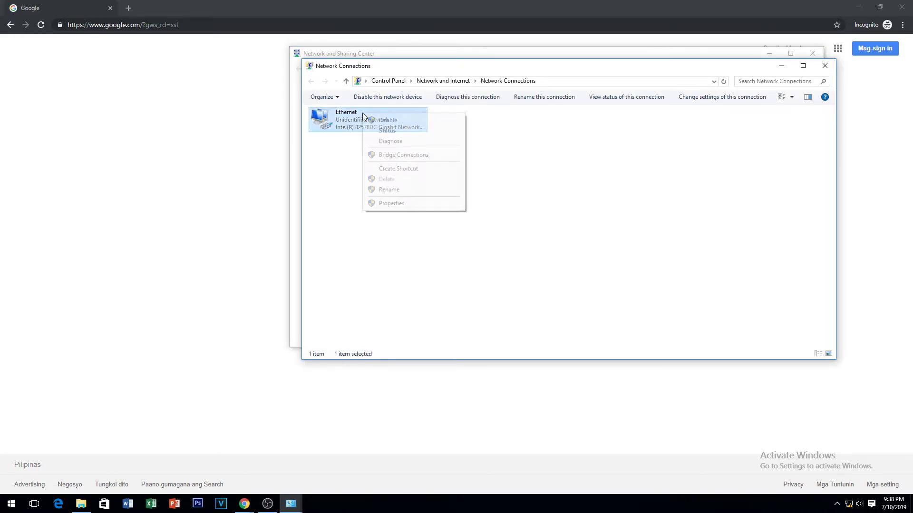
left_click(392, 203)
left_click(356, 207)
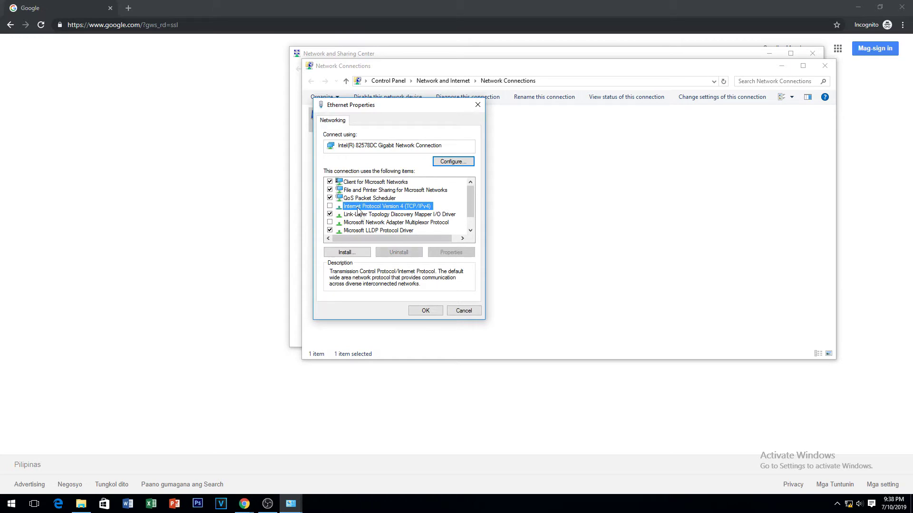
left_click(431, 312)
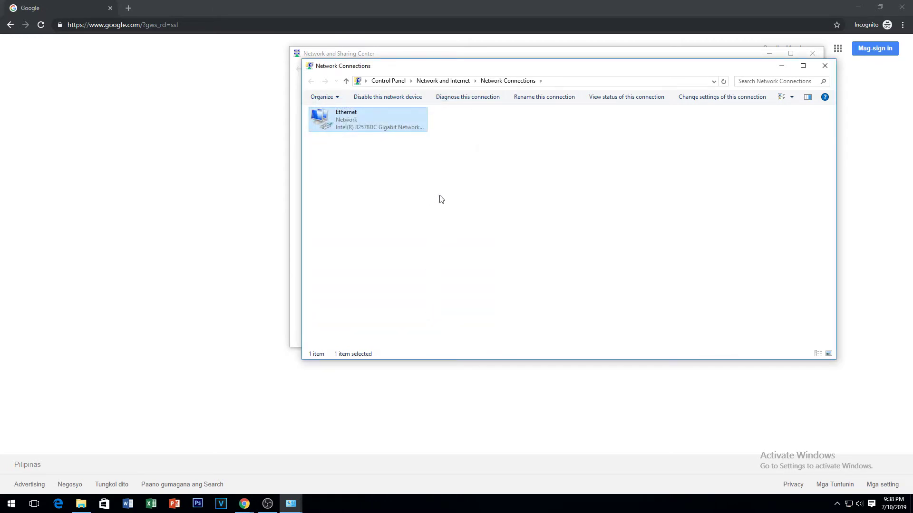
left_click(439, 198)
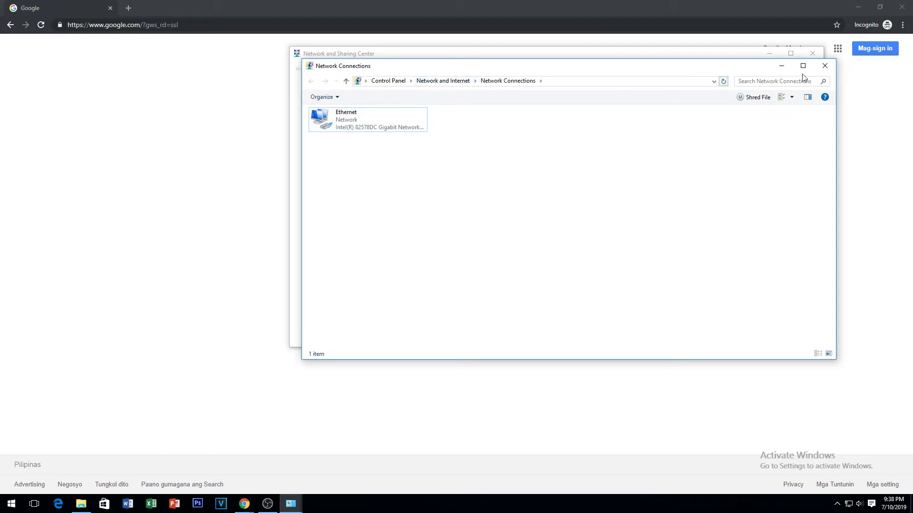
left_click(825, 65)
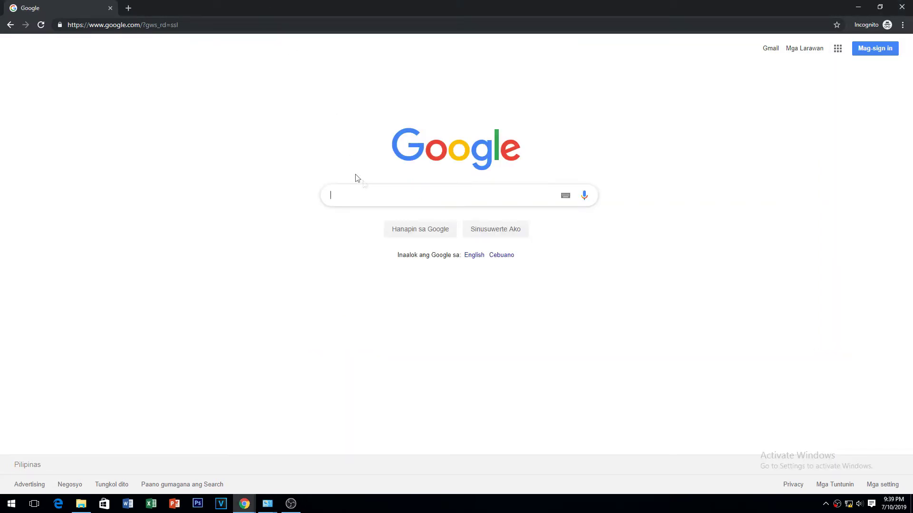
Step: Reload Google in Chrome, which now shows DNS_PROBE_FINISHED_NO_INTERNET
left_click(245, 25)
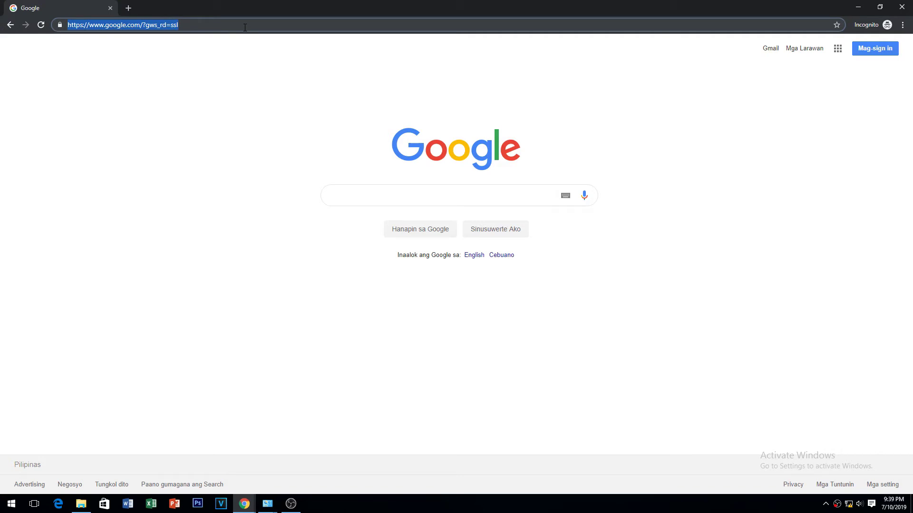
key("Return")
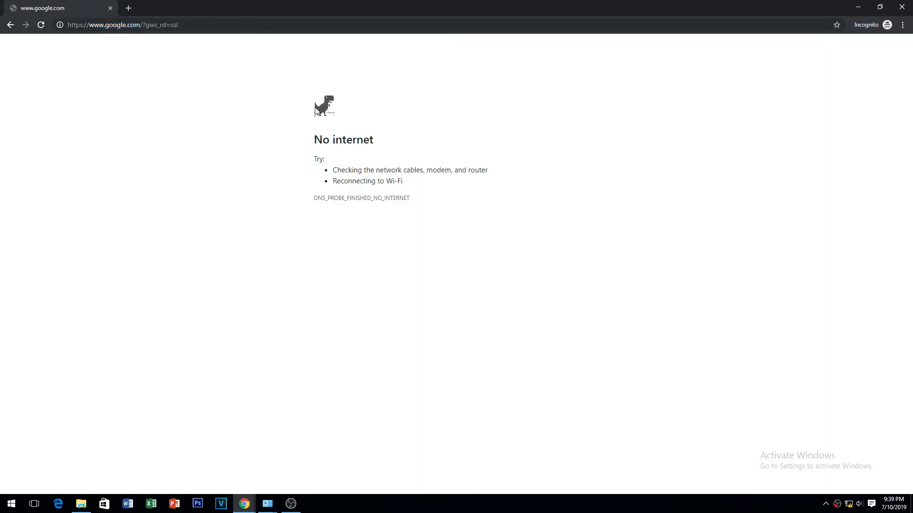